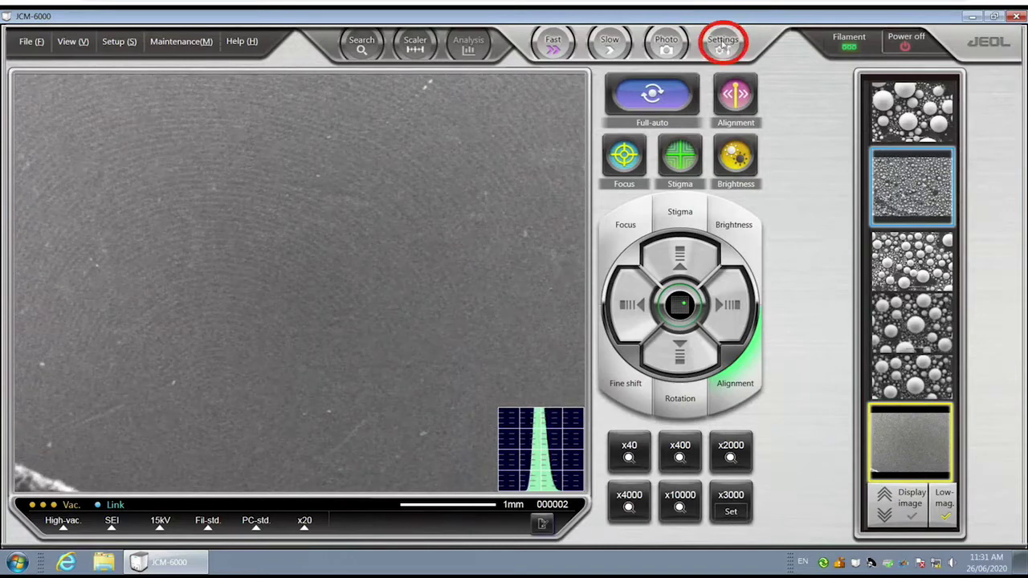
pyautogui.click(723, 46)
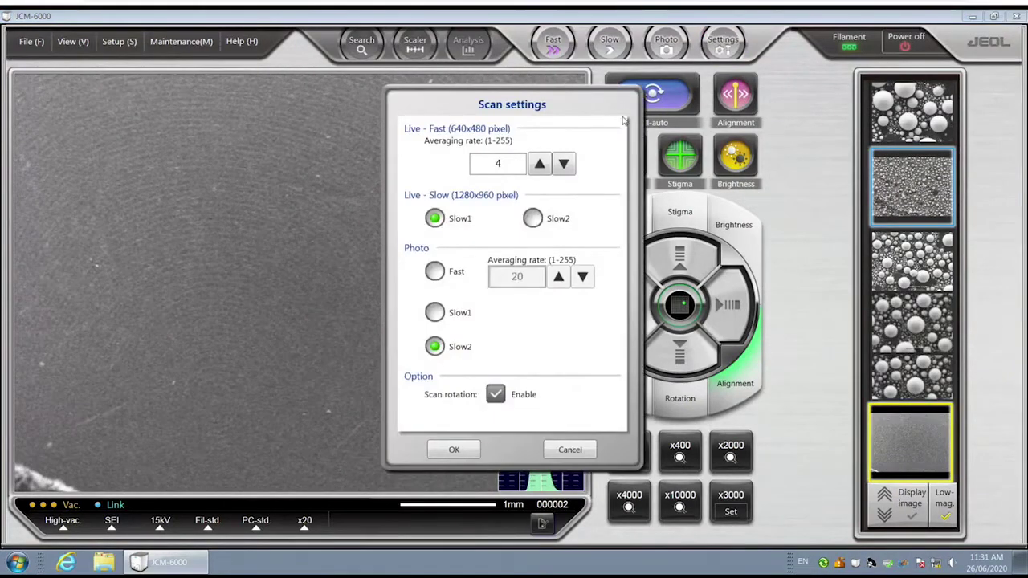
pyautogui.doubleClick(489, 166)
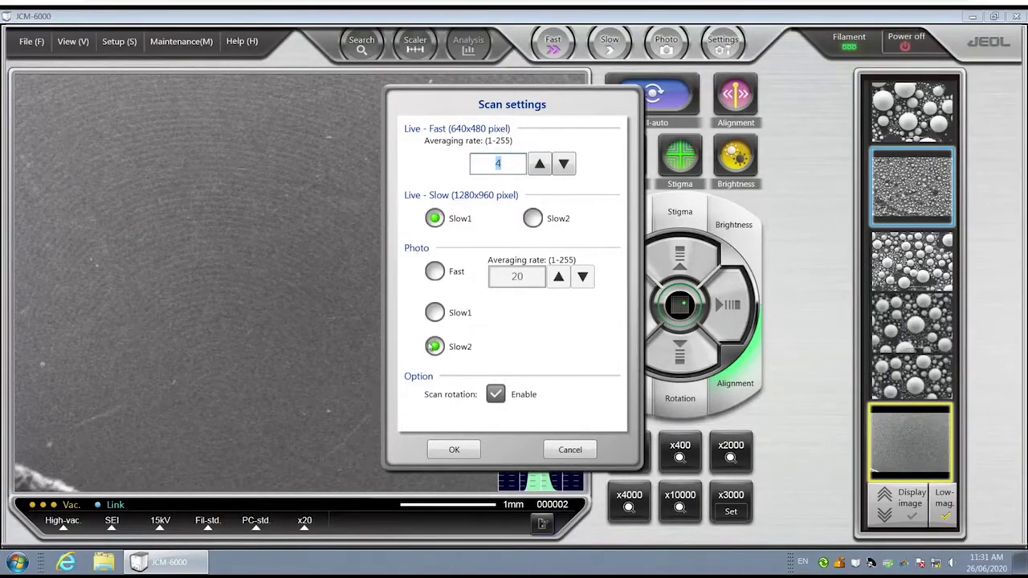
pyautogui.click(453, 451)
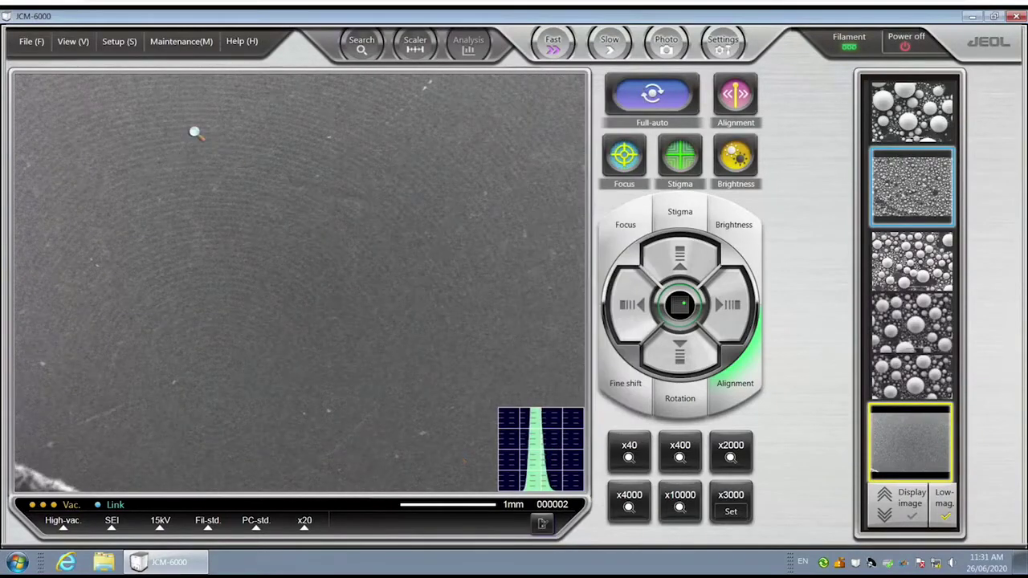
# Set the save settings to sequence number 1, keeping header Training 1, TIFF format and the current folder
pyautogui.click(42, 43)
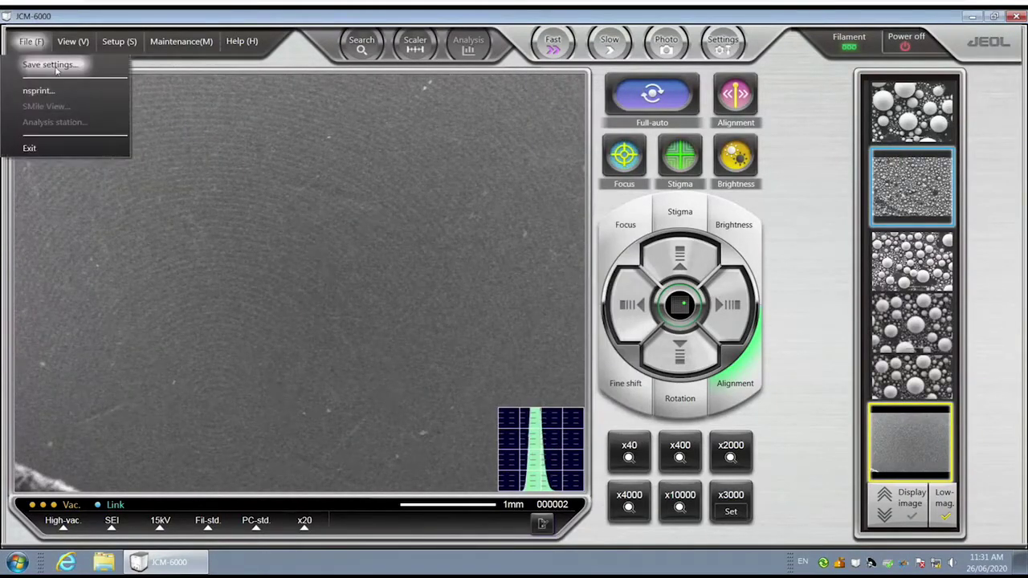
pyautogui.click(50, 65)
pyautogui.moveTo(538, 108); pyautogui.dragTo(455, 114)
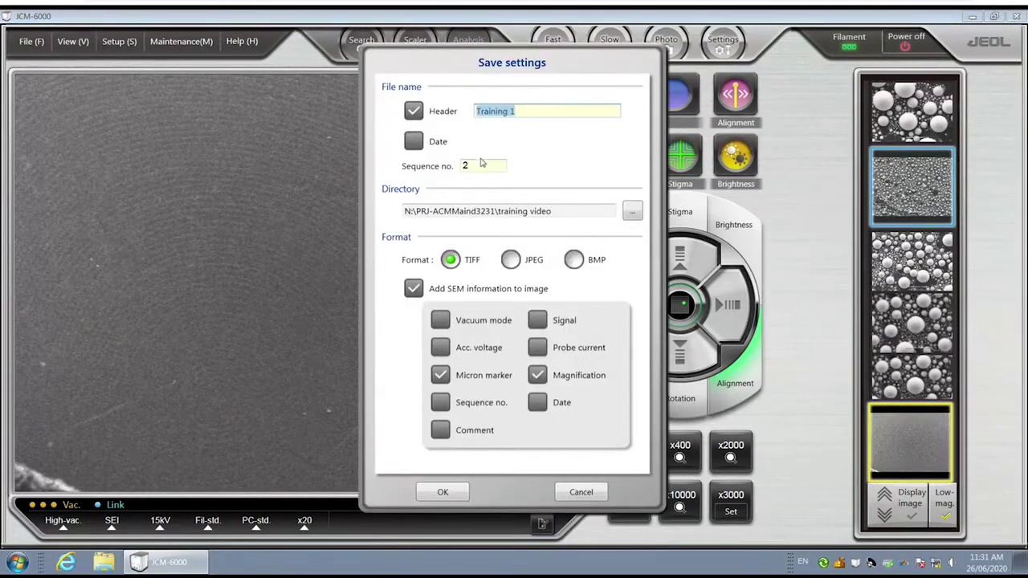
pyautogui.moveTo(483, 164); pyautogui.dragTo(441, 169)
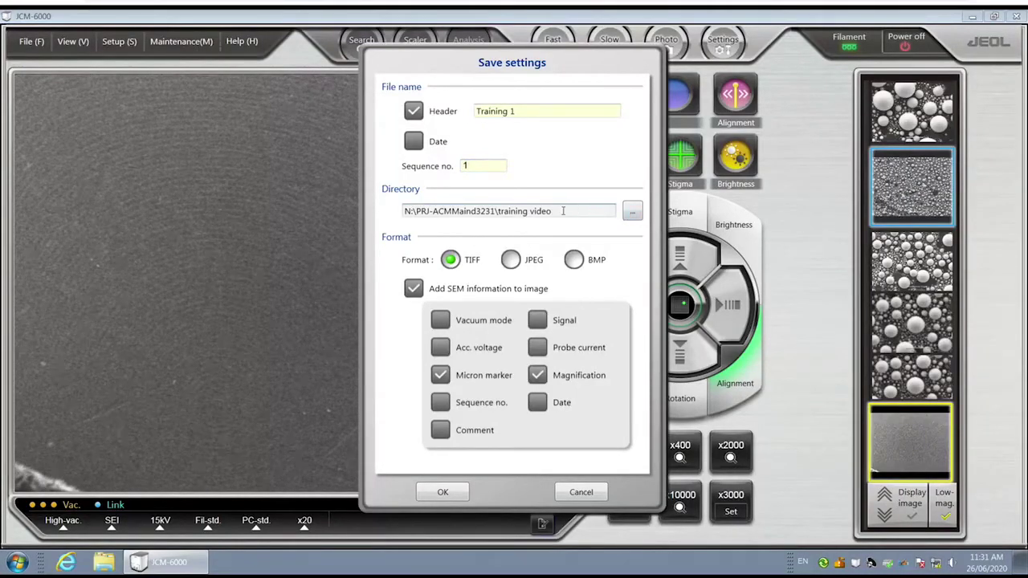
pyautogui.moveTo(563, 210); pyautogui.dragTo(392, 212)
pyautogui.click(631, 212)
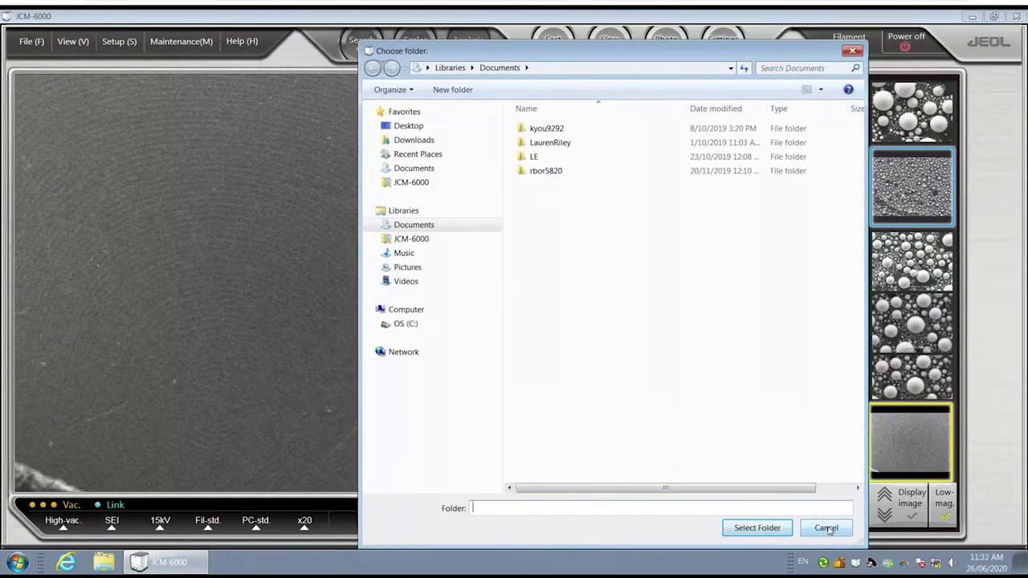
pyautogui.click(827, 528)
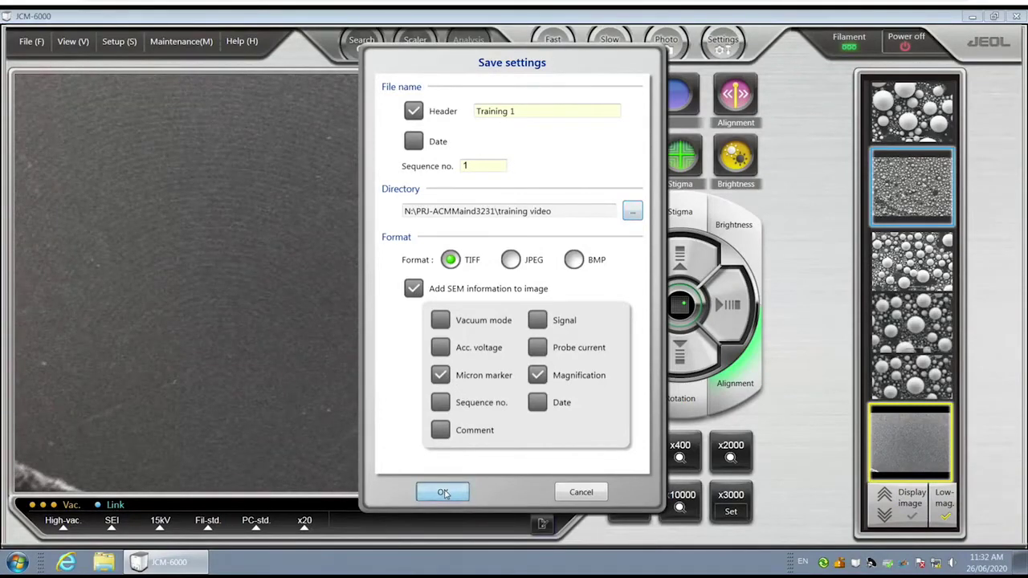
pyautogui.click(444, 492)
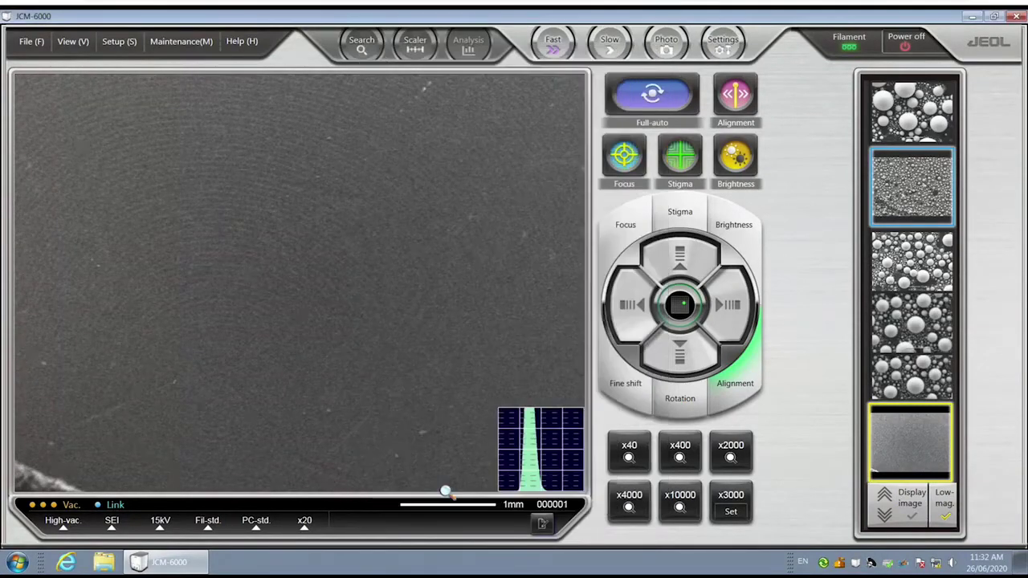
# Check the 15kV accelerating voltage, then step focus from 21 up to 24 and back to 21
pyautogui.click(161, 522)
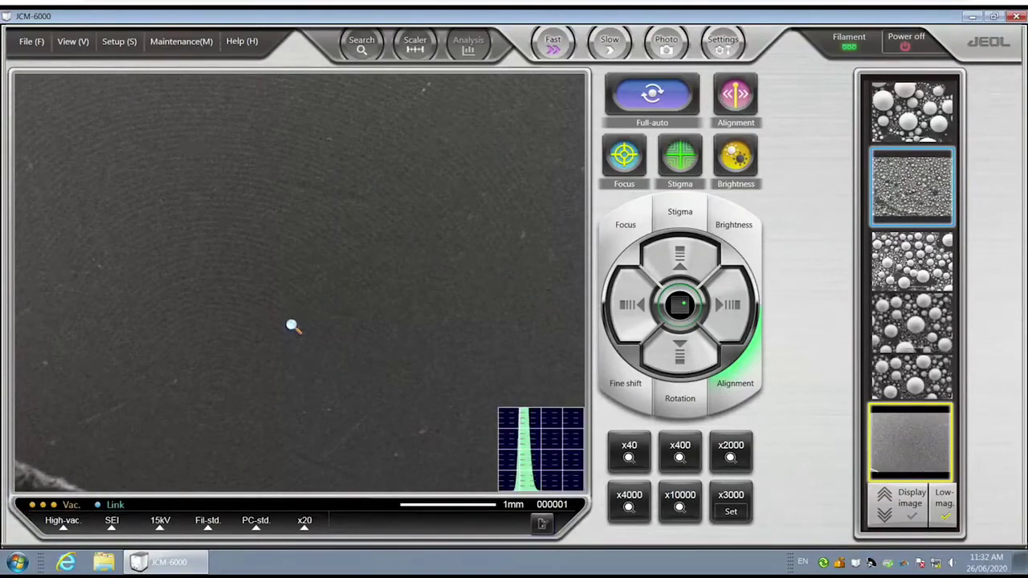
pyautogui.click(632, 226)
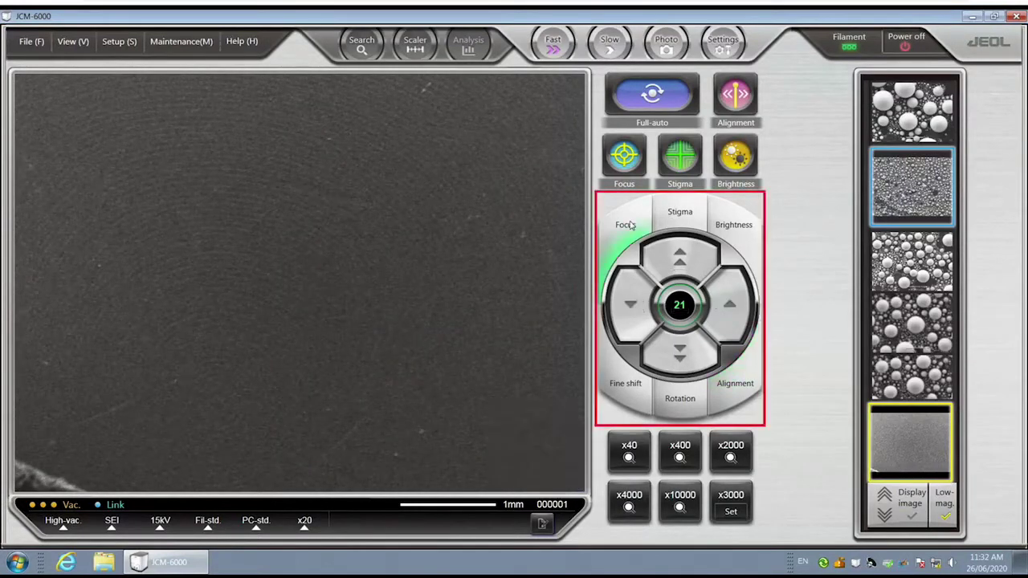
pyautogui.click(660, 362)
pyautogui.click(660, 362)
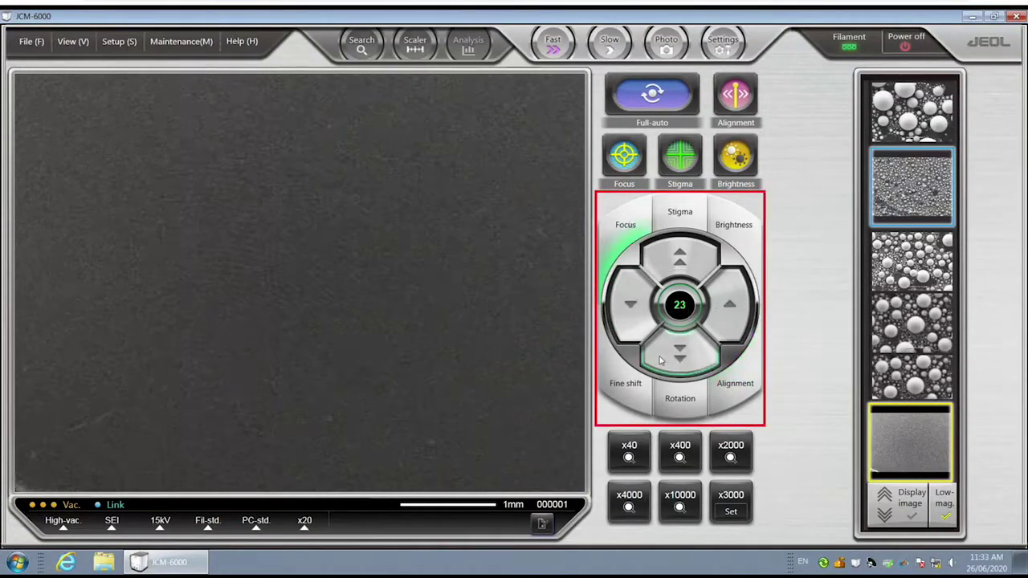
pyautogui.click(660, 361)
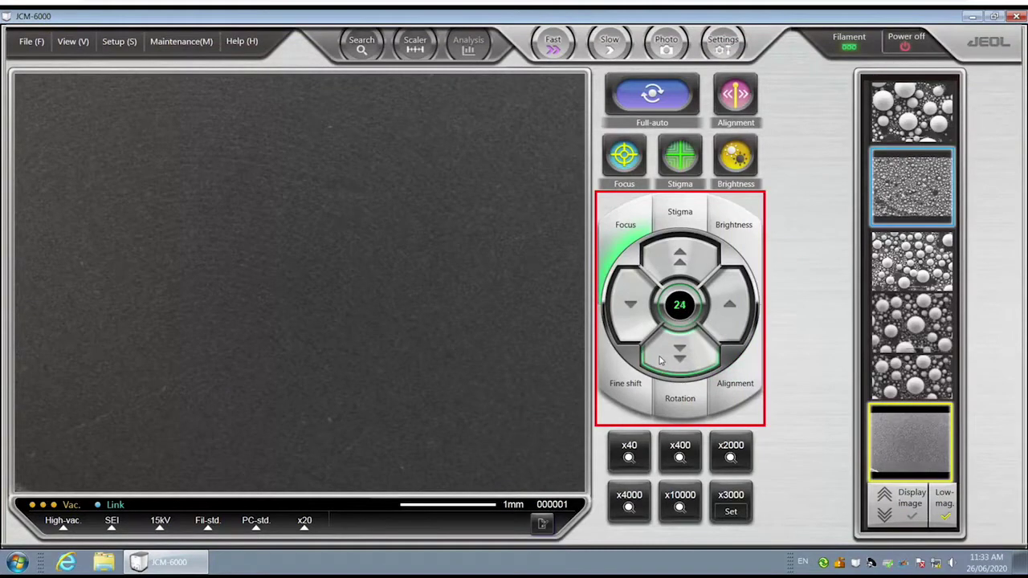
pyautogui.click(671, 270)
pyautogui.click(671, 270)
pyautogui.click(671, 270)
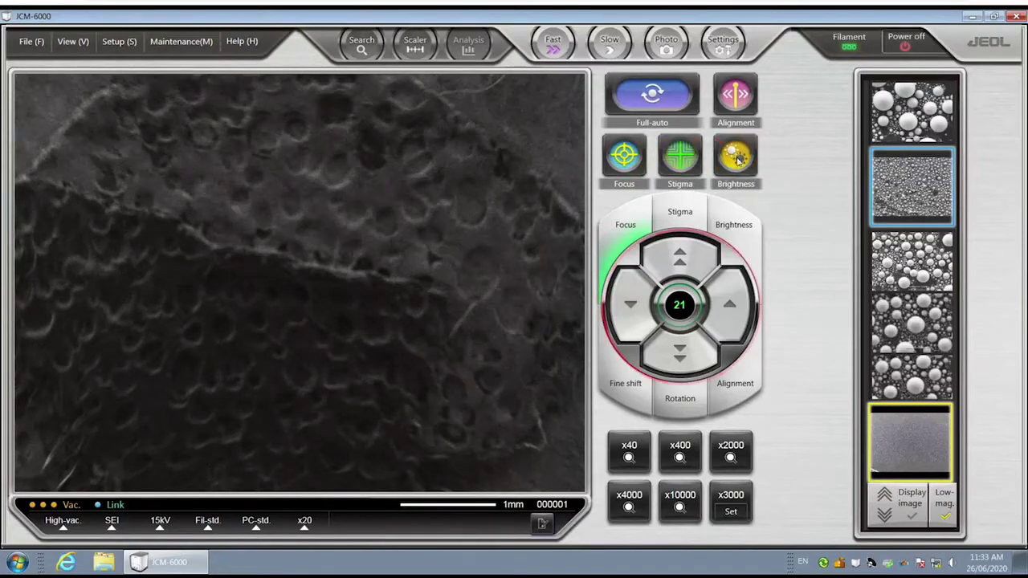
# Adjust brightness up and down, reduce contrast twice, then apply auto contrast and brightness
pyautogui.click(735, 225)
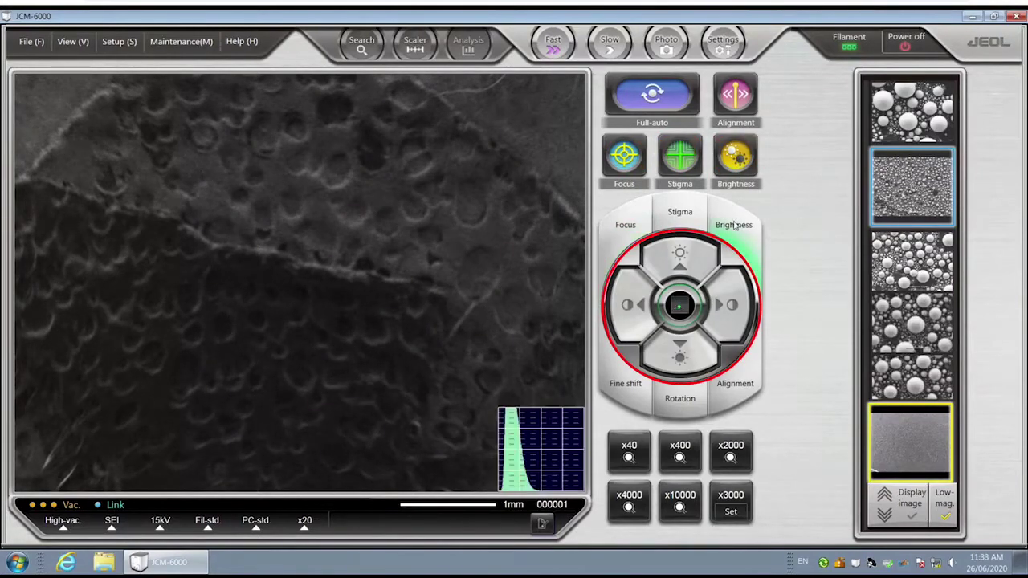
pyautogui.click(677, 262)
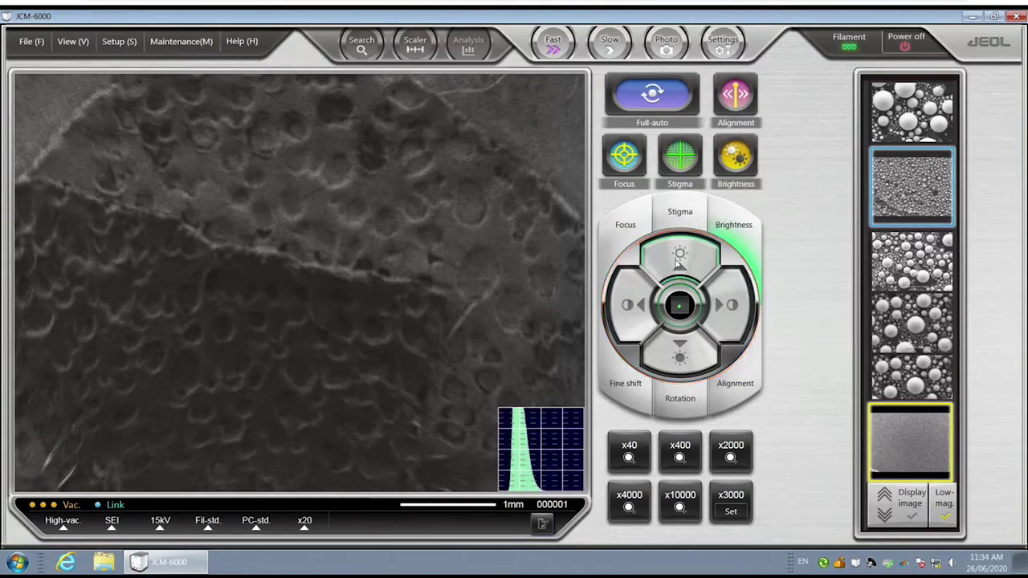
pyautogui.click(679, 365)
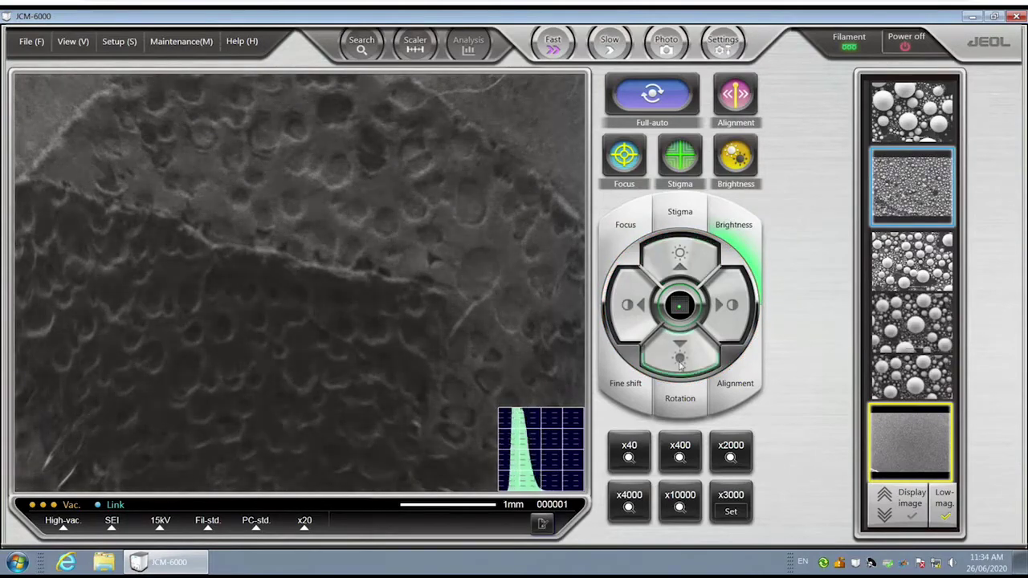
pyautogui.click(719, 307)
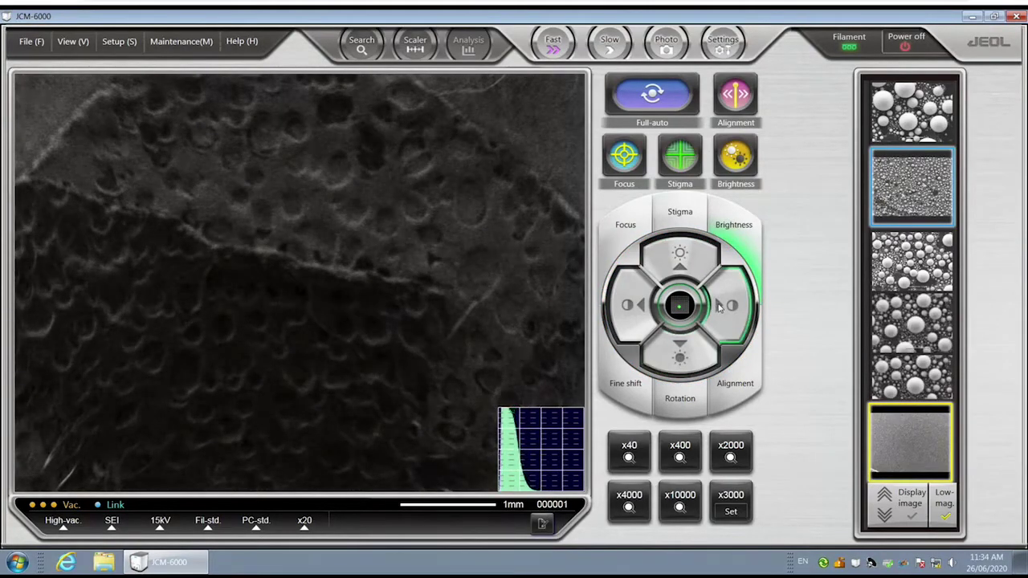
pyautogui.click(634, 302)
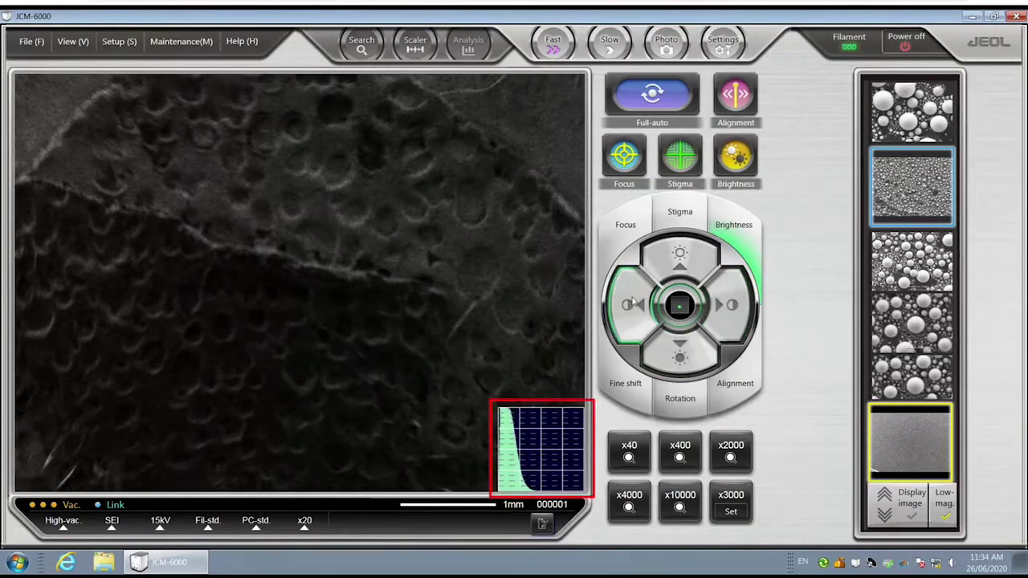
pyautogui.click(634, 302)
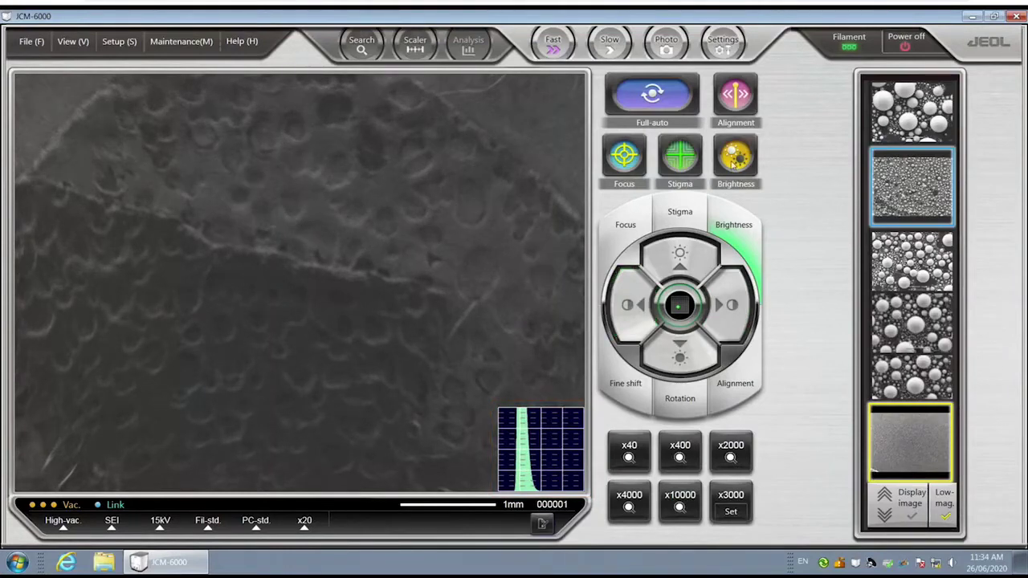
pyautogui.click(735, 156)
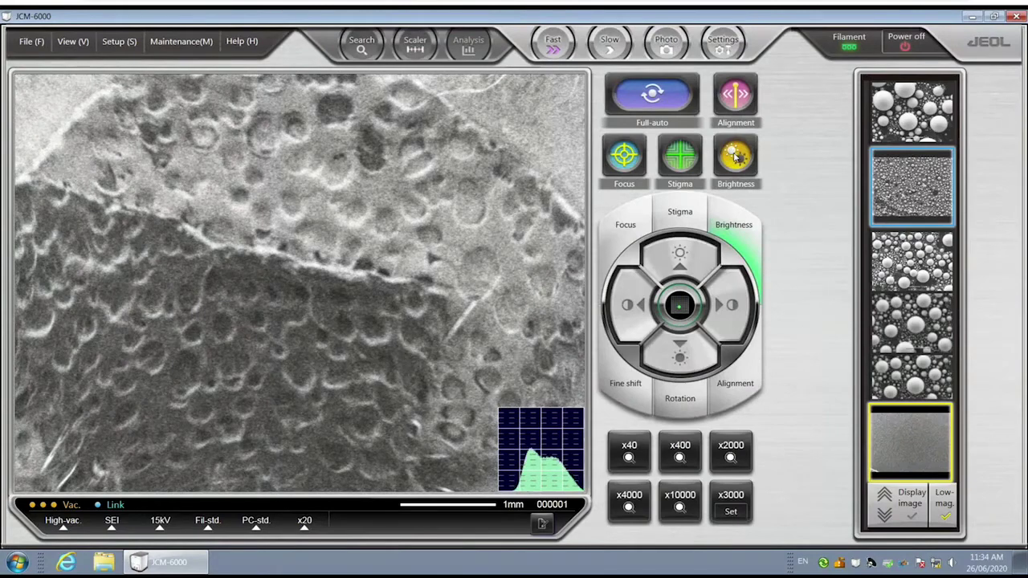
# Switch the control wheel to Alignment mode
pyautogui.click(743, 384)
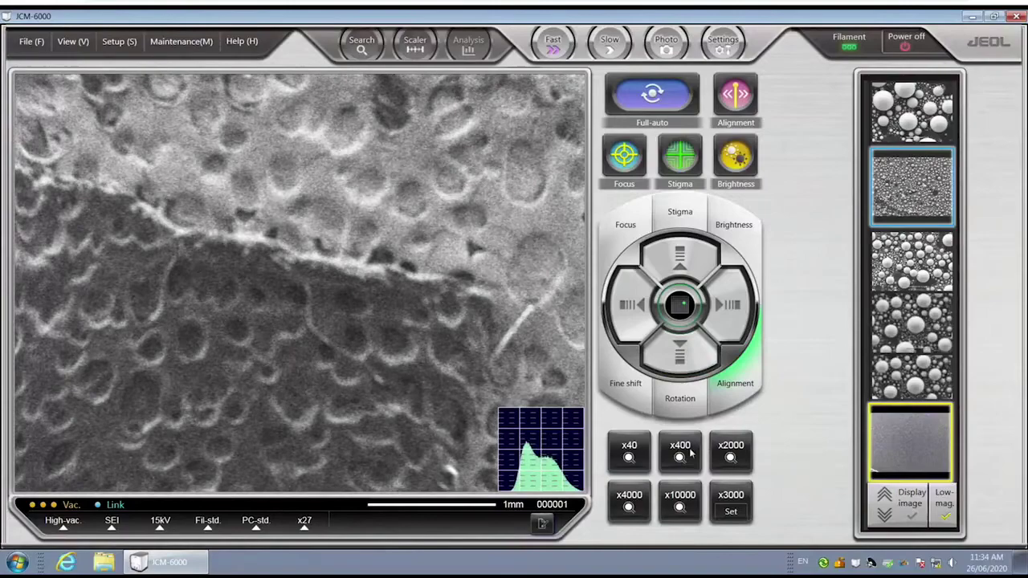
# Settle at x40 magnification and lower the focus value two steps to sharpen the image
pyautogui.click(639, 455)
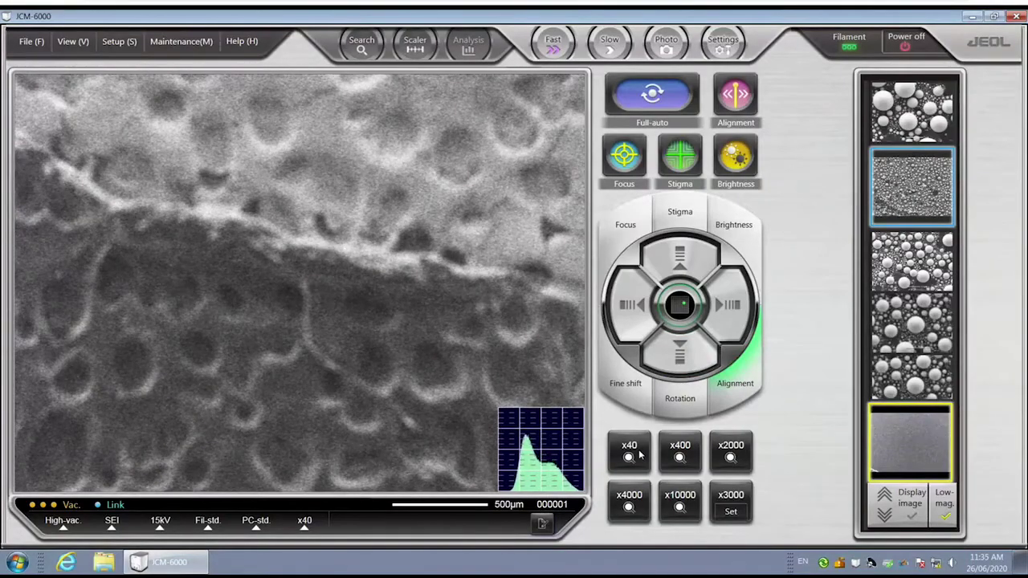
pyautogui.click(697, 455)
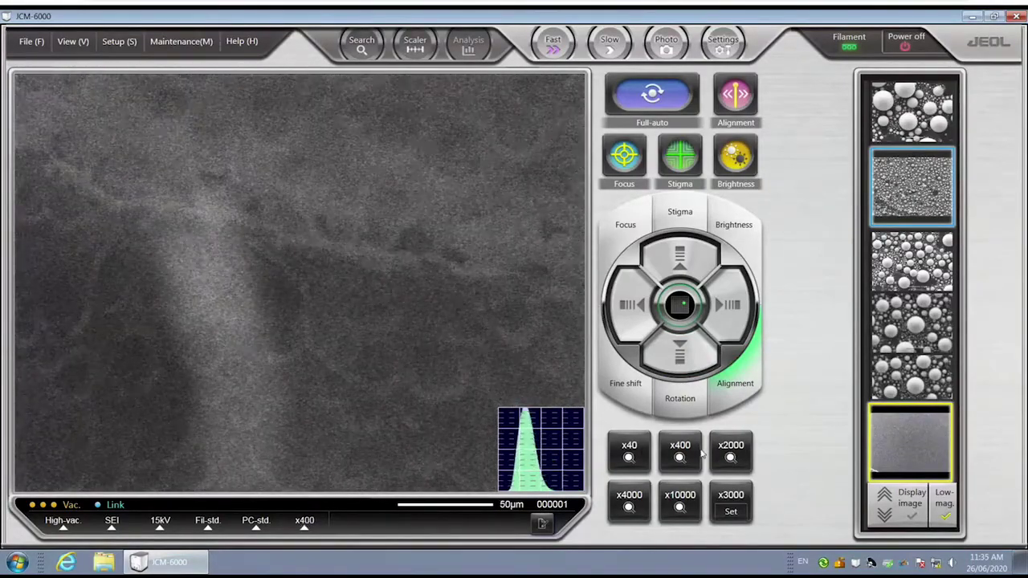
pyautogui.click(635, 455)
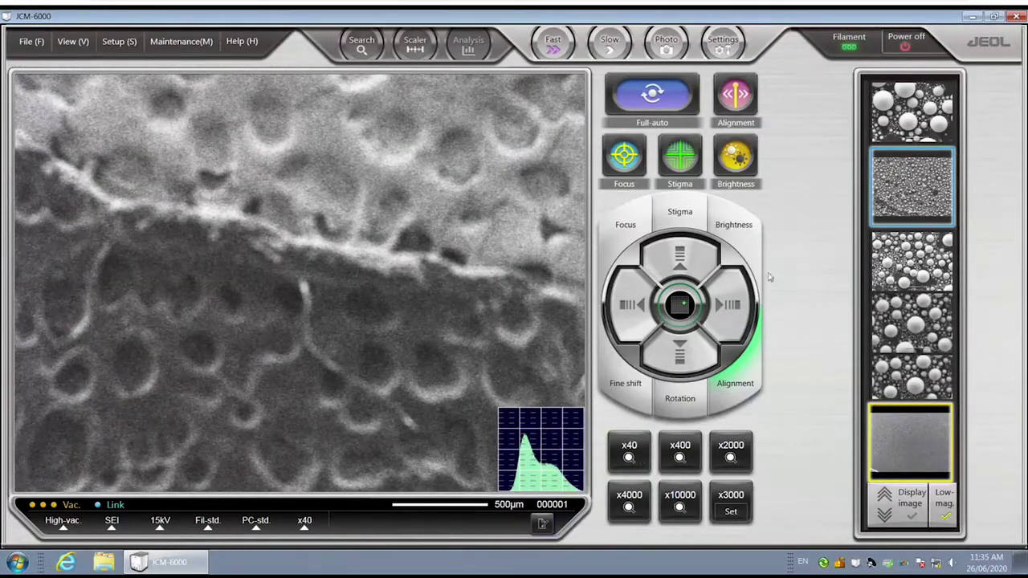
pyautogui.click(626, 224)
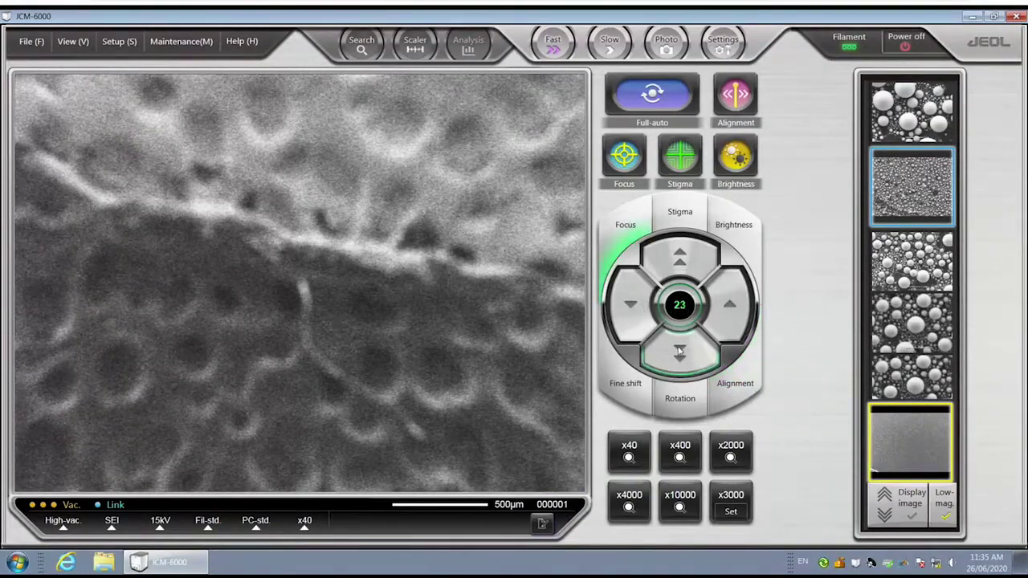
pyautogui.click(679, 257)
pyautogui.click(679, 257)
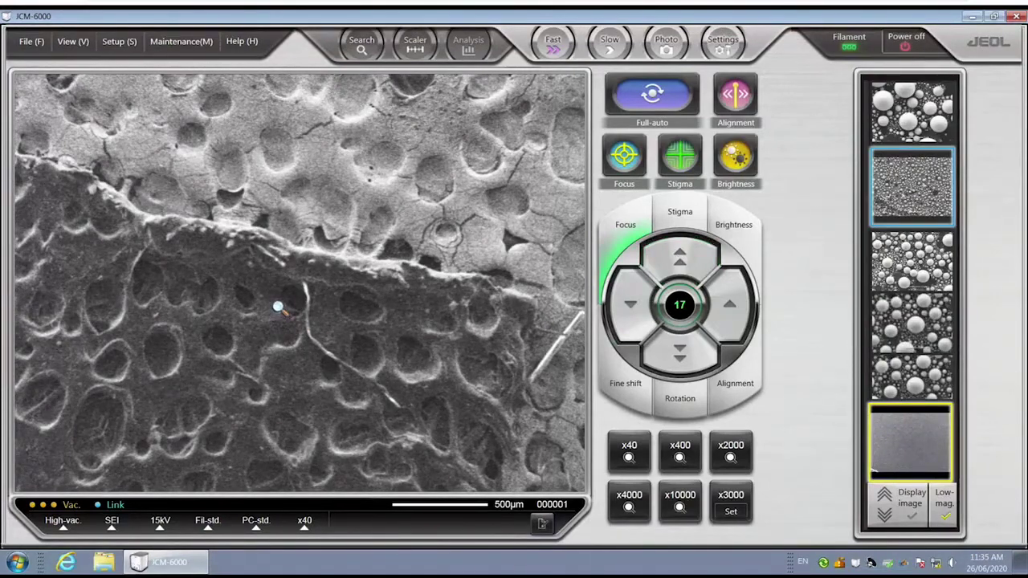
# Magnify to x400, refine focus, zoom to x5500 on the crystal, and start stigma correction
pyautogui.click(680, 454)
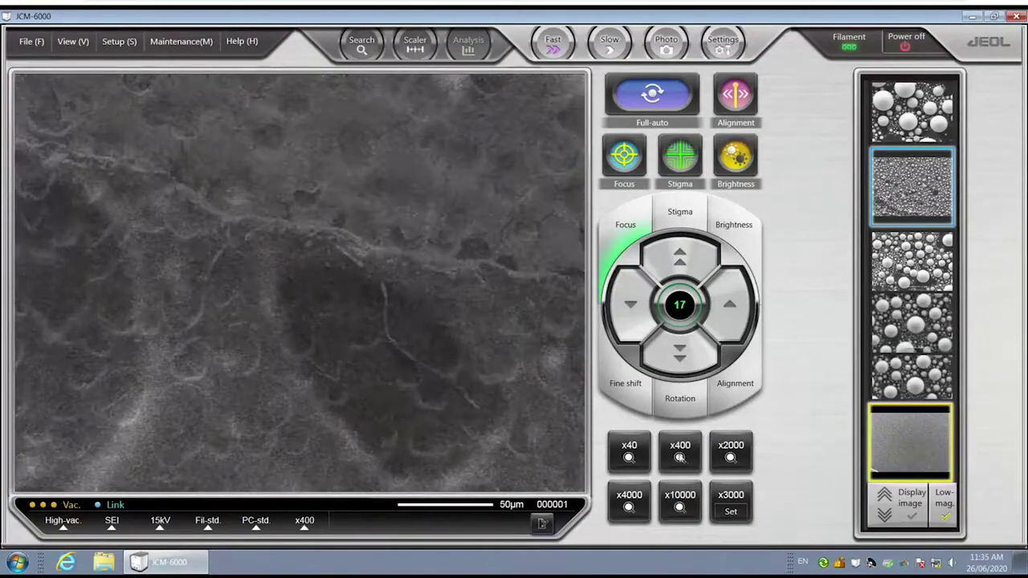
pyautogui.click(697, 262)
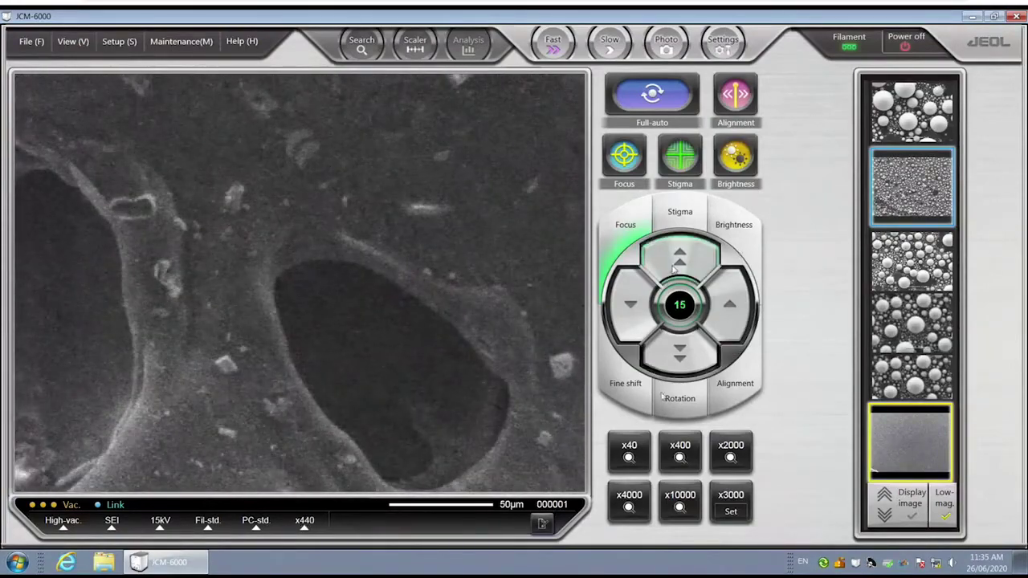
pyautogui.click(680, 347)
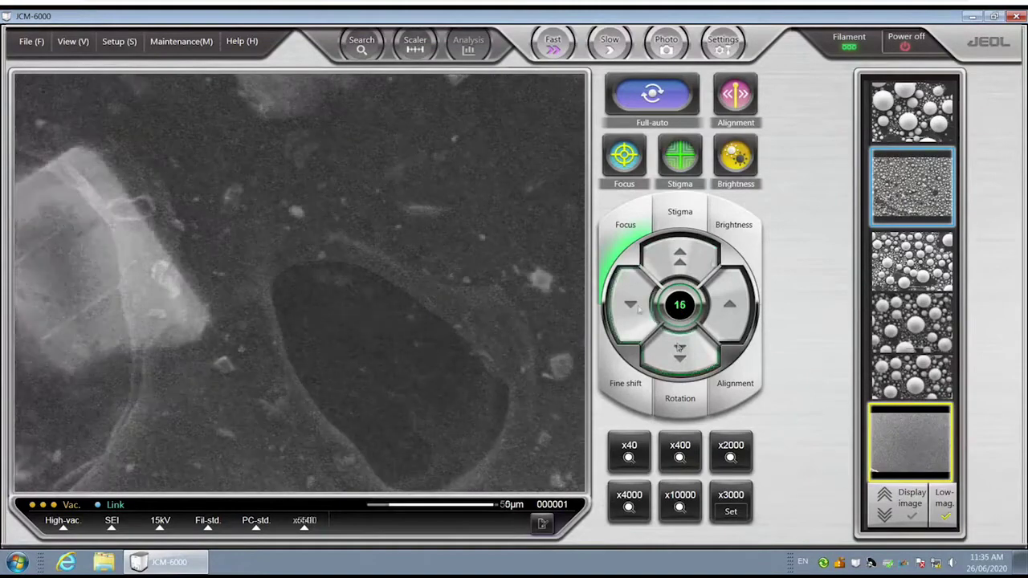
pyautogui.click(680, 257)
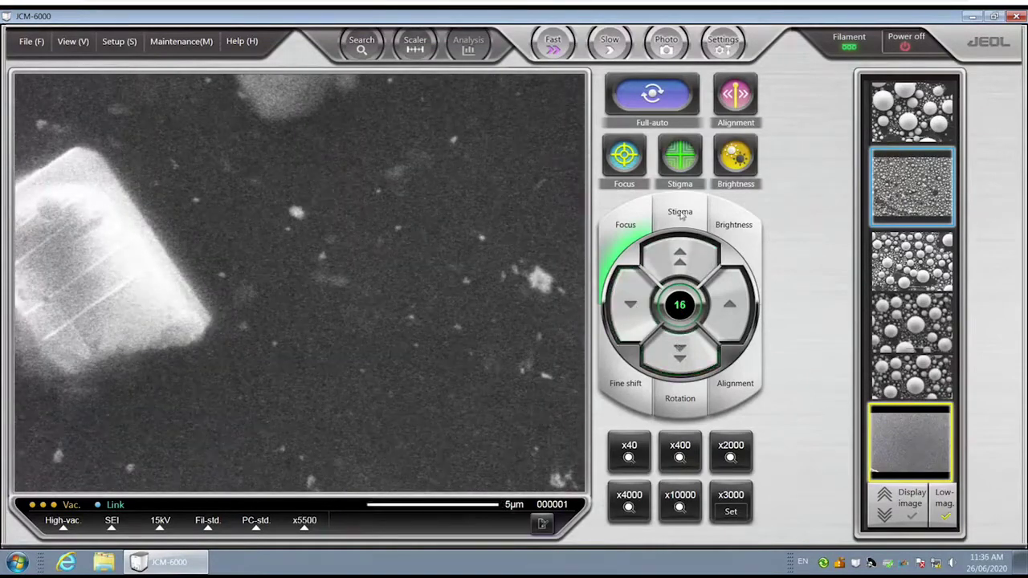
pyautogui.click(681, 214)
pyautogui.click(689, 256)
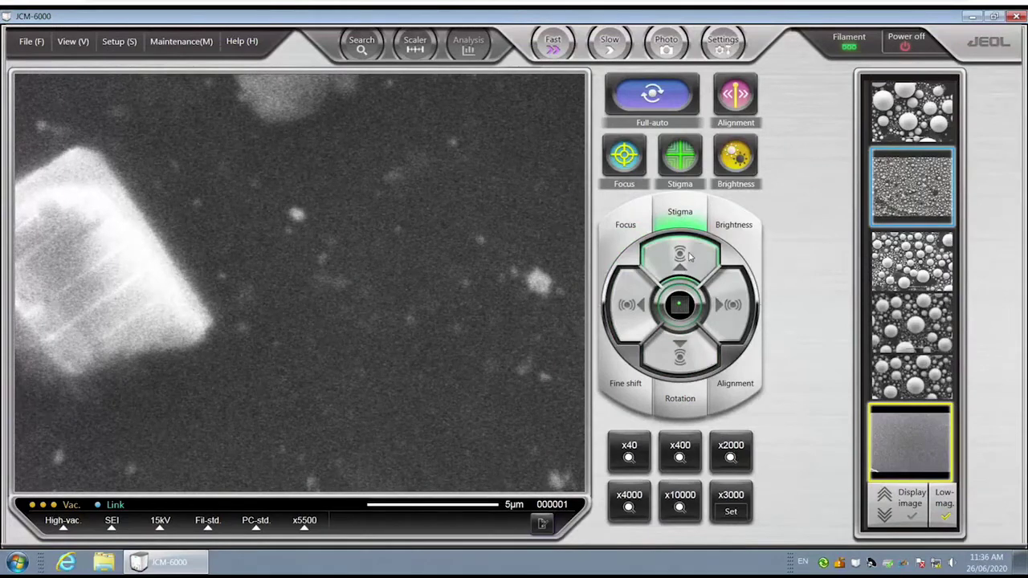
# Correct astigmatism along both axes and zoom in to x8000 on the crystal edge
pyautogui.click(684, 349)
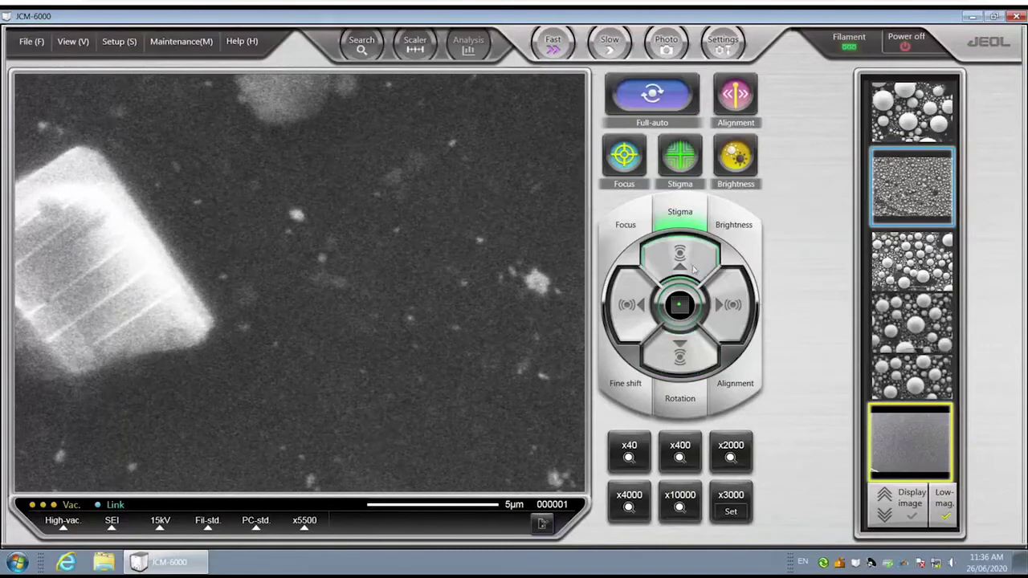
pyautogui.click(733, 313)
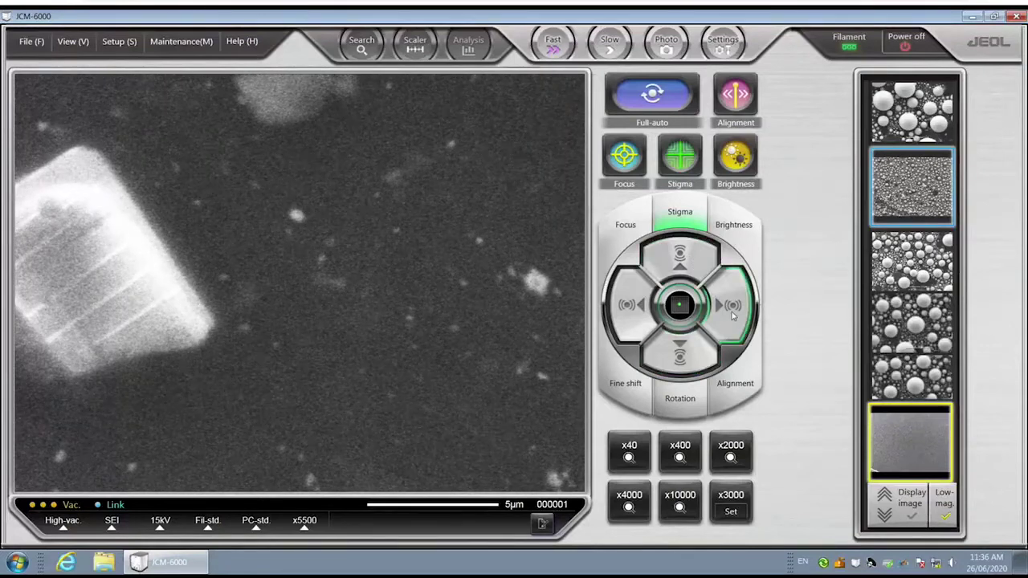
pyautogui.click(632, 307)
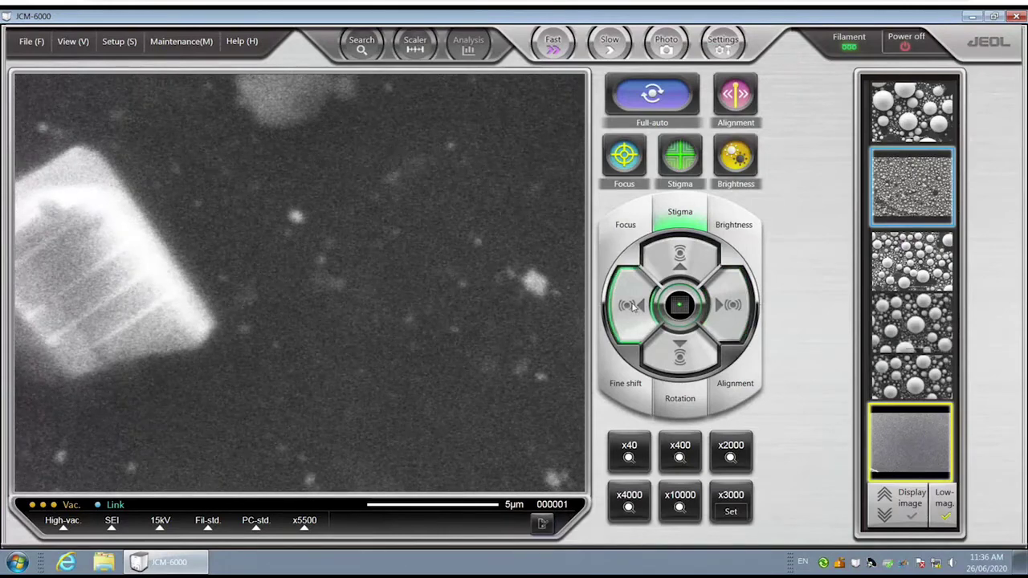
pyautogui.click(718, 305)
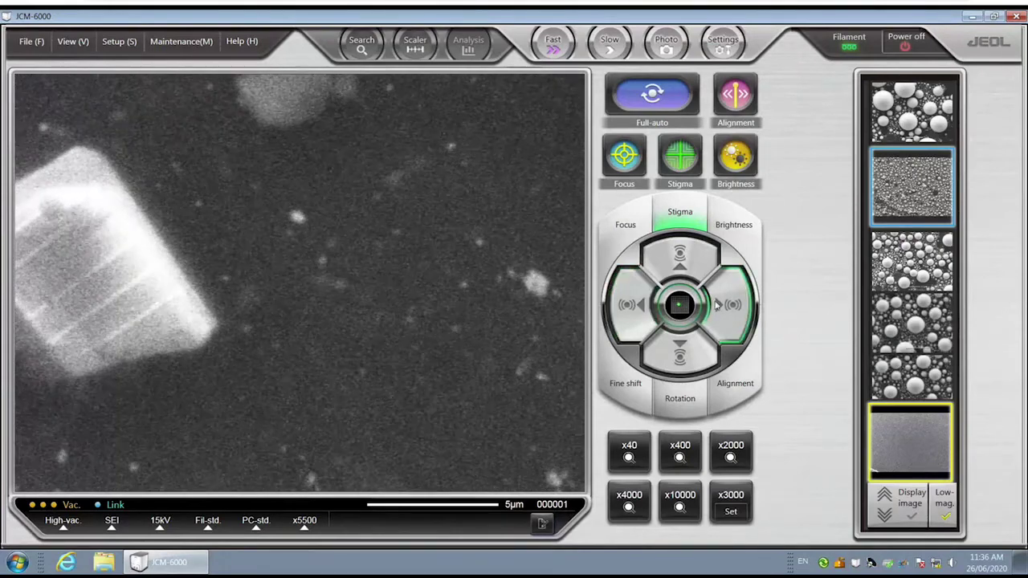
pyautogui.scroll(2, 232, 248)
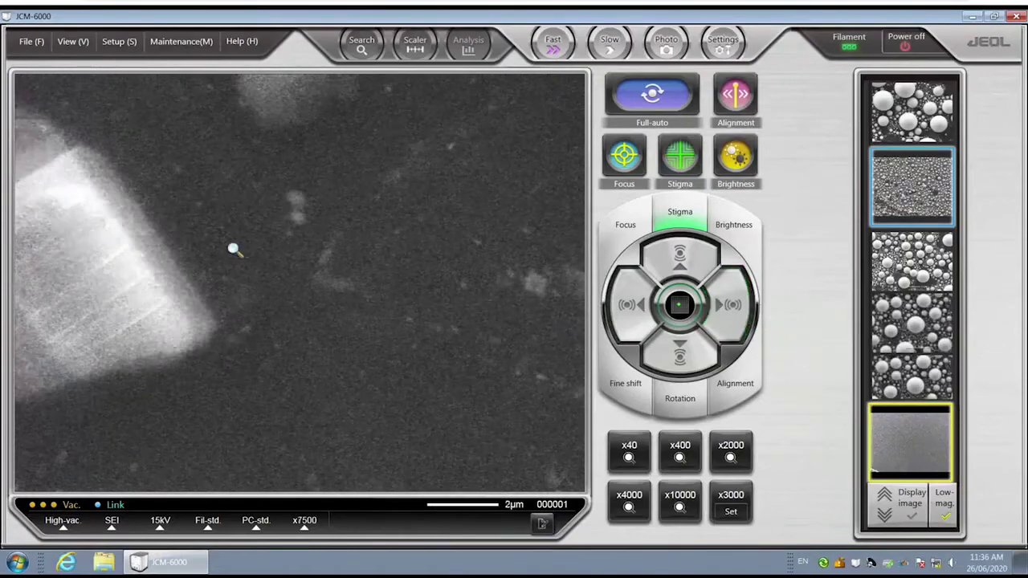
# Fine-tune focus, then refine astigmatism to sharpen the x8000 crystal image
pyautogui.click(625, 225)
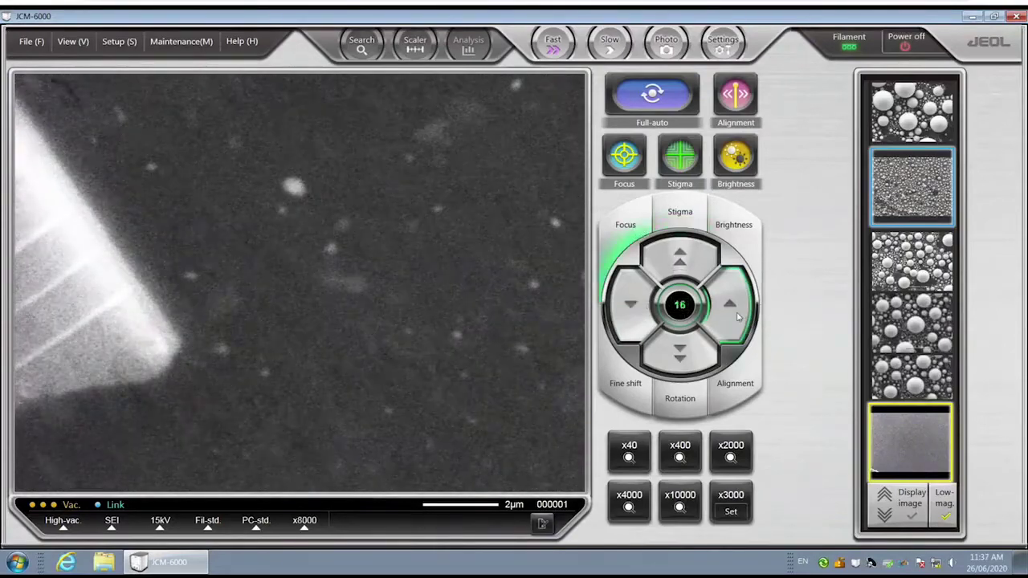
pyautogui.click(632, 316)
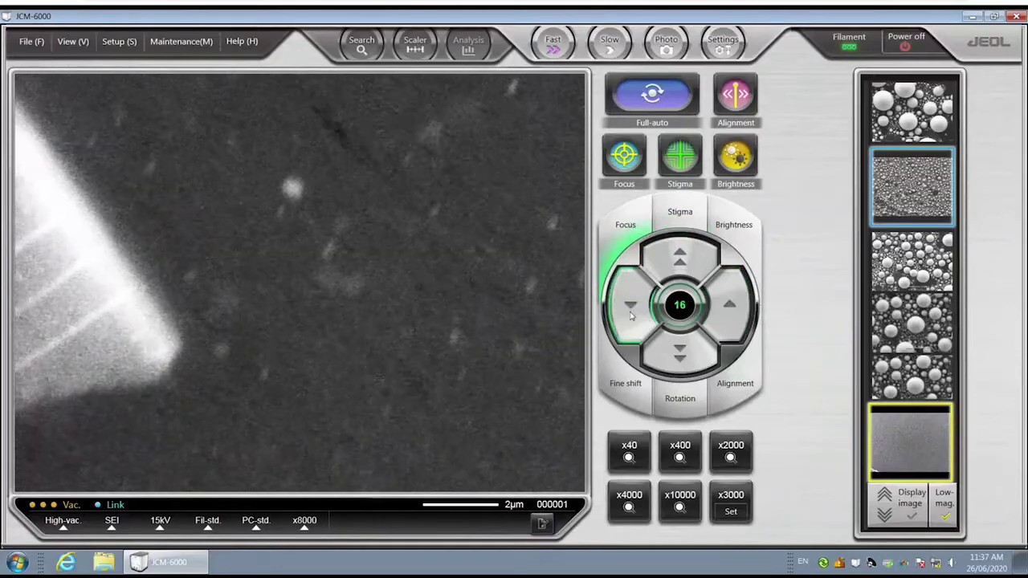
pyautogui.click(679, 212)
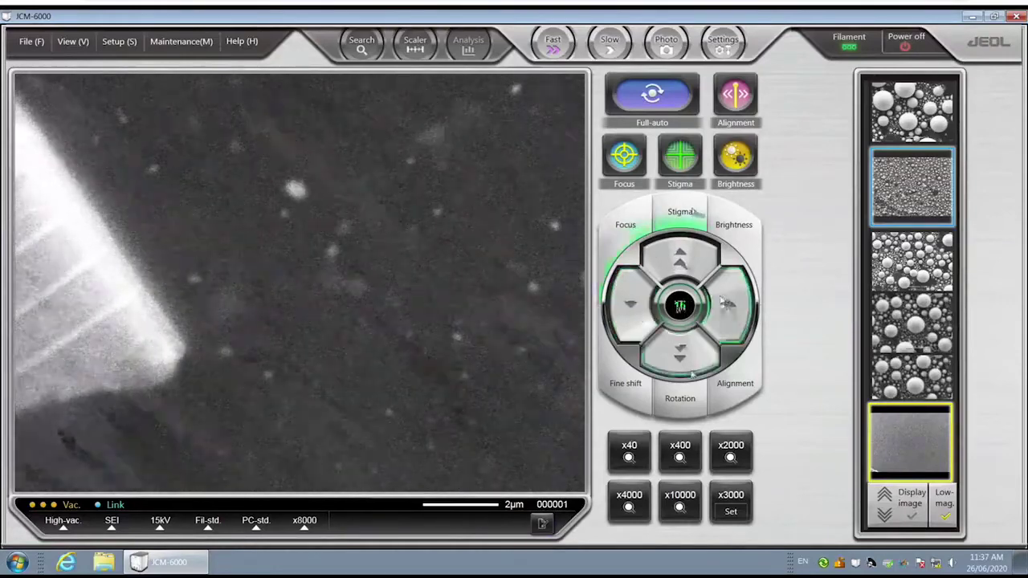
pyautogui.click(681, 255)
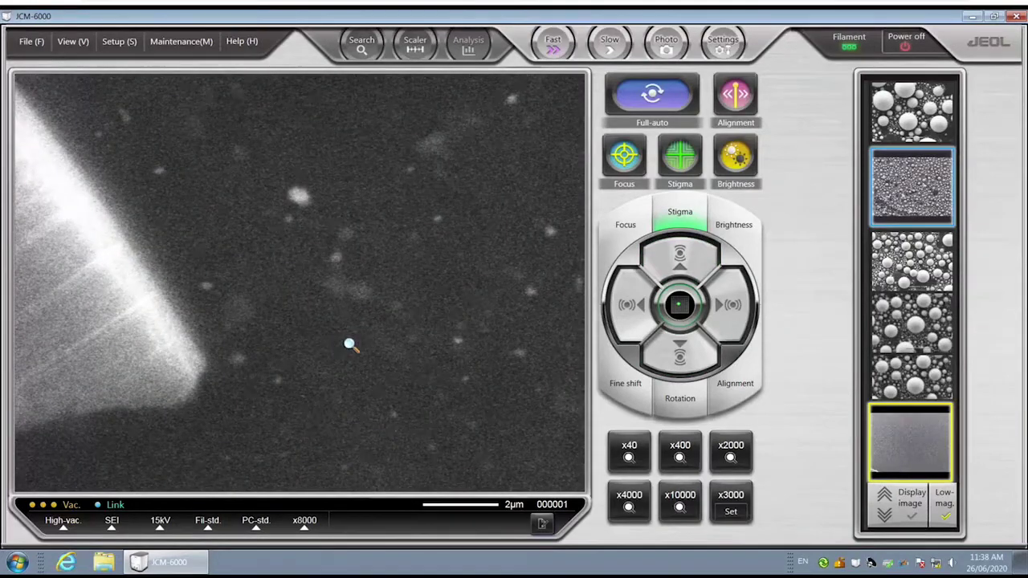
# Zoom out to about x5400 and capture a slow, low-noise scan
pyautogui.scroll(-2, 406, 335)
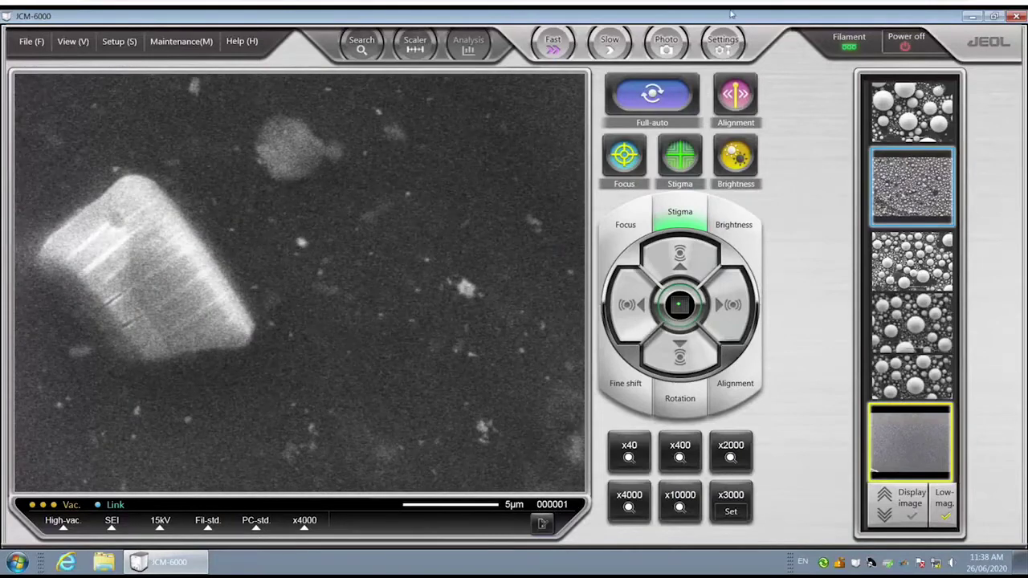
pyautogui.click(608, 40)
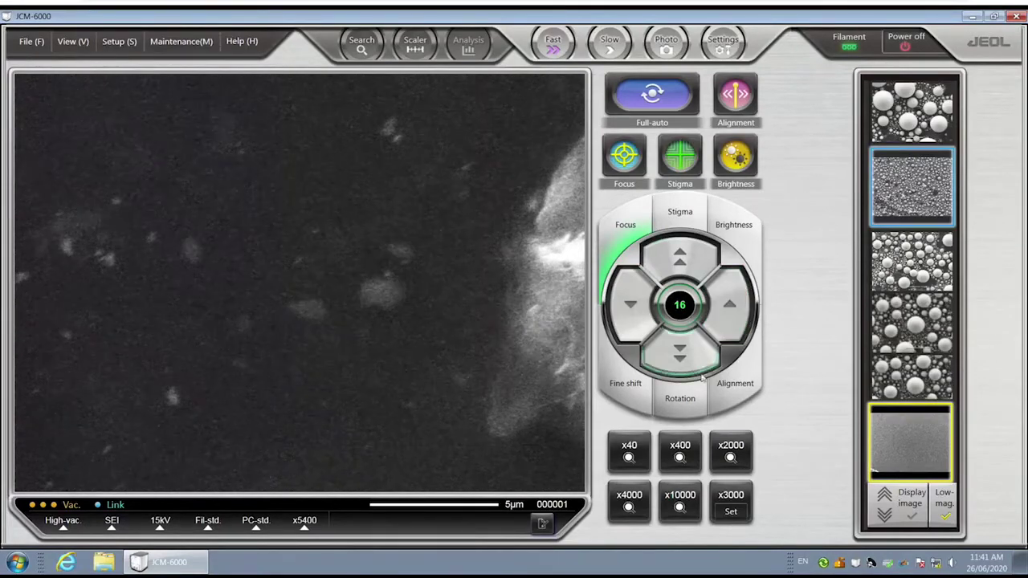
# Fine-shift the field of view left, right and down, then reset the shift to centre
pyautogui.click(644, 384)
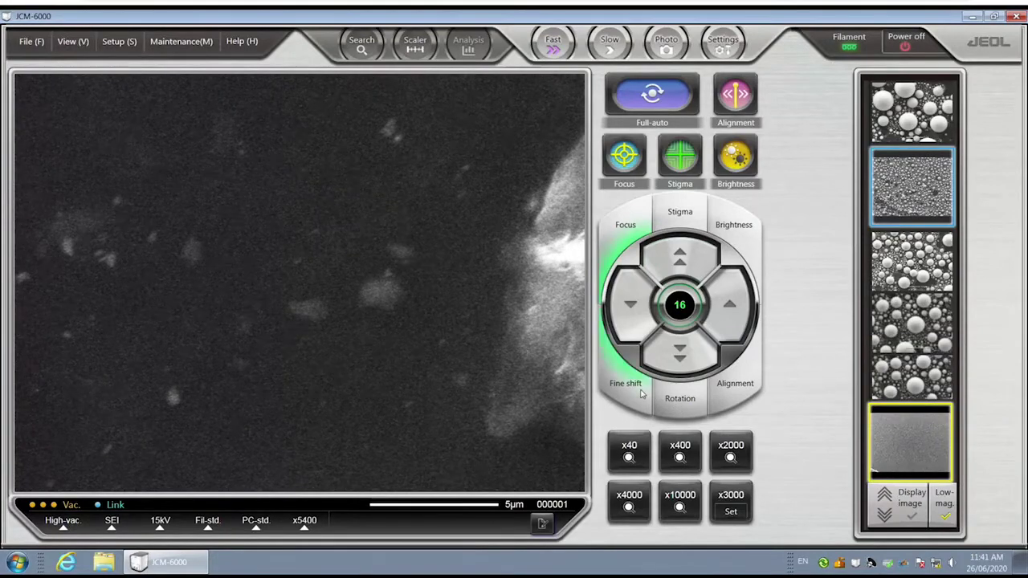
pyautogui.click(619, 308)
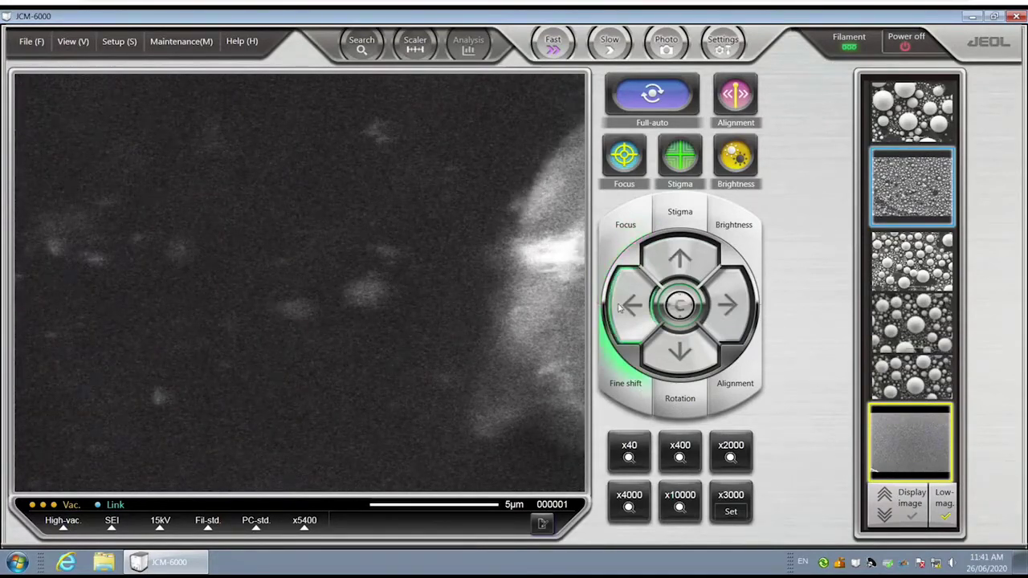
pyautogui.click(744, 307)
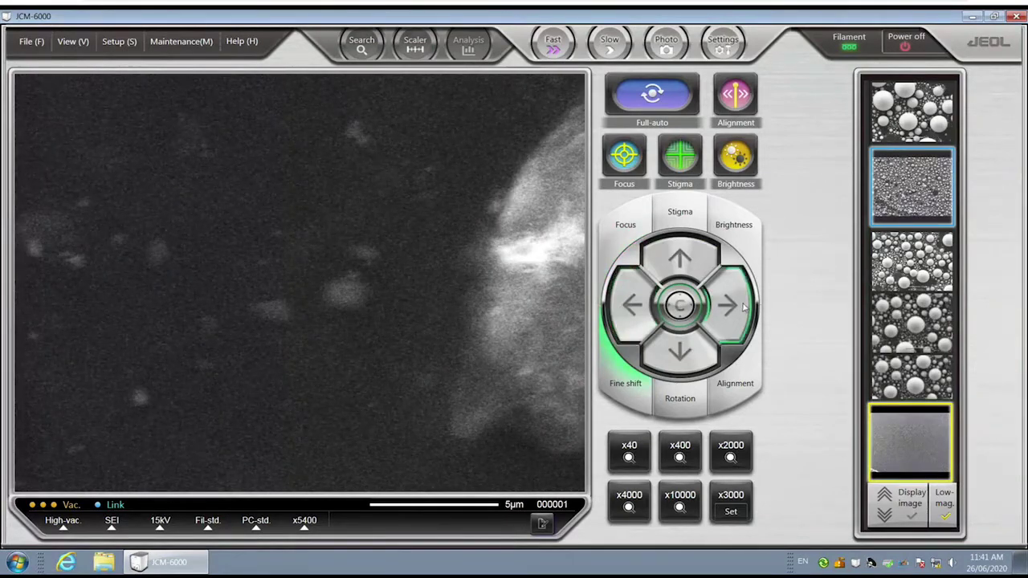
pyautogui.click(688, 354)
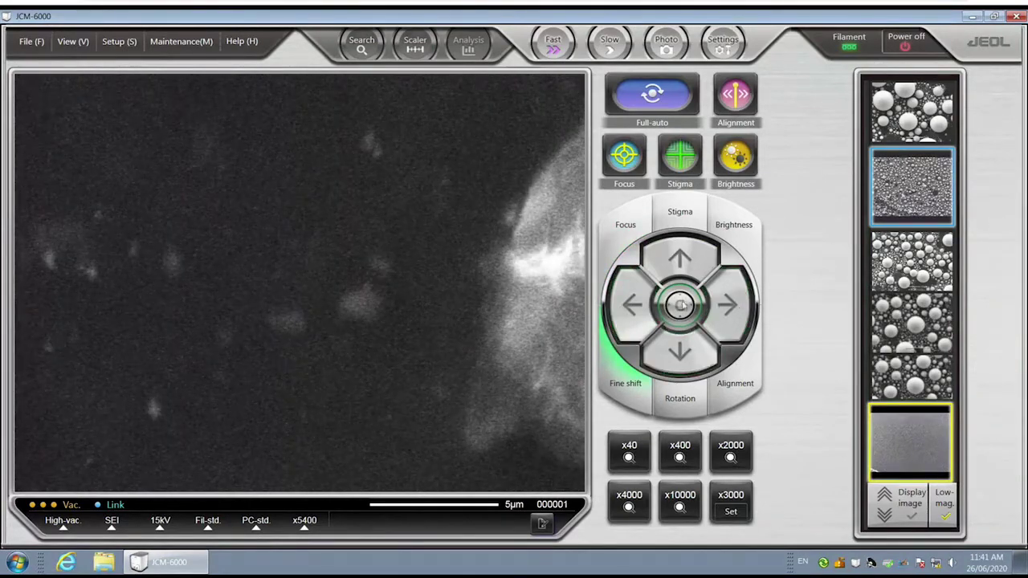
pyautogui.click(681, 306)
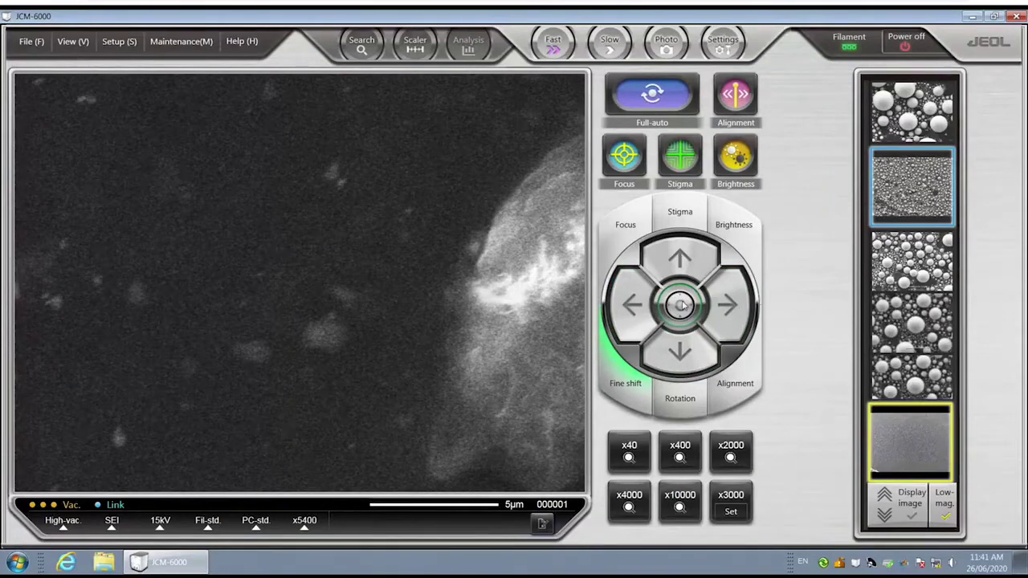
# Rotate the image to 180 degrees
pyautogui.click(677, 393)
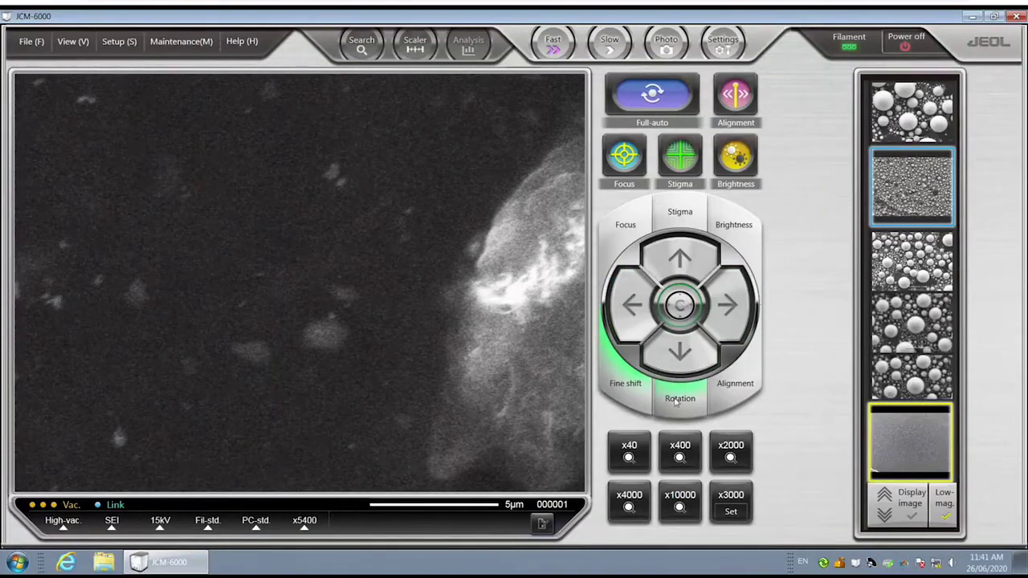
pyautogui.click(637, 347)
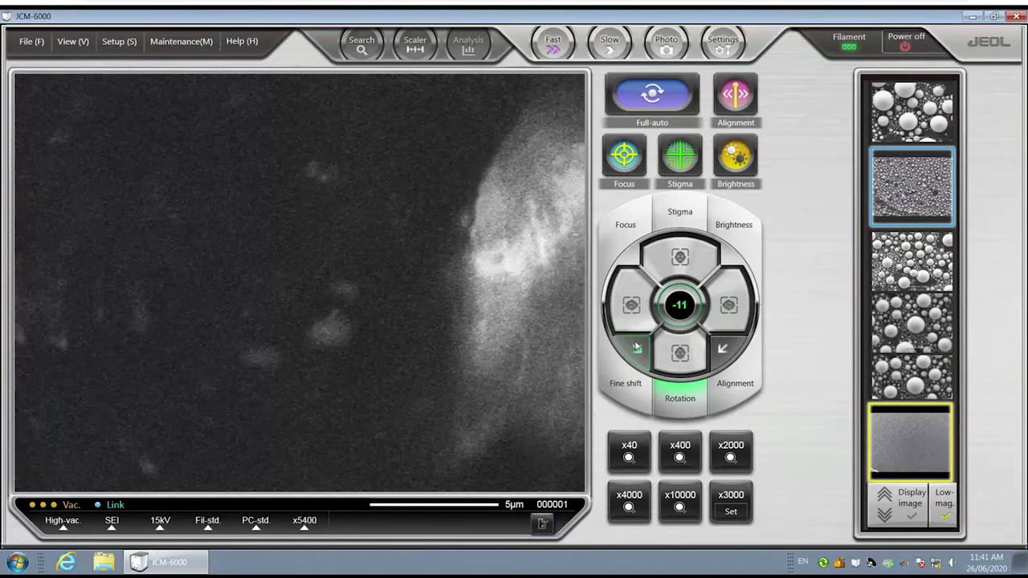
pyautogui.click(723, 349)
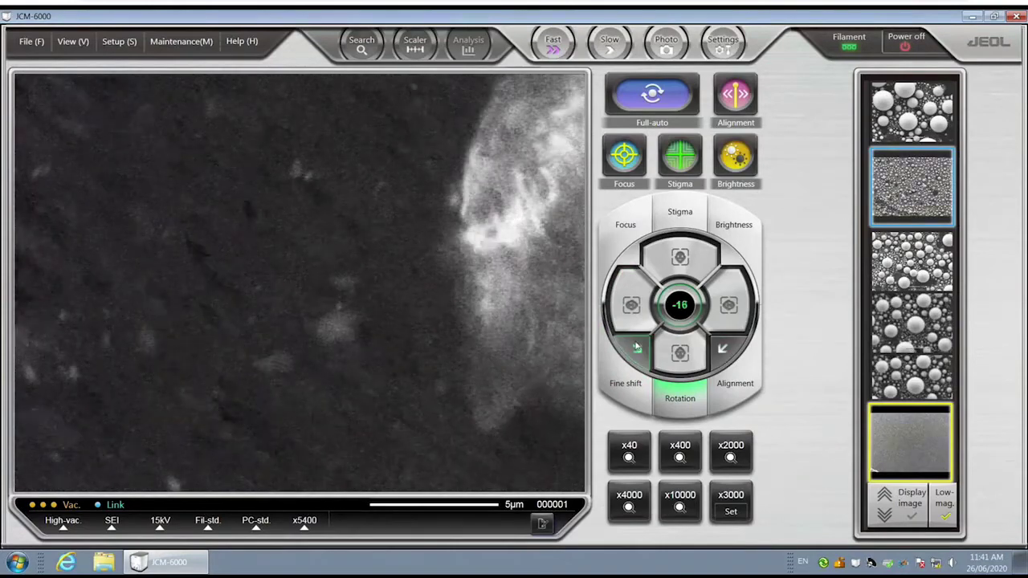
pyautogui.click(633, 306)
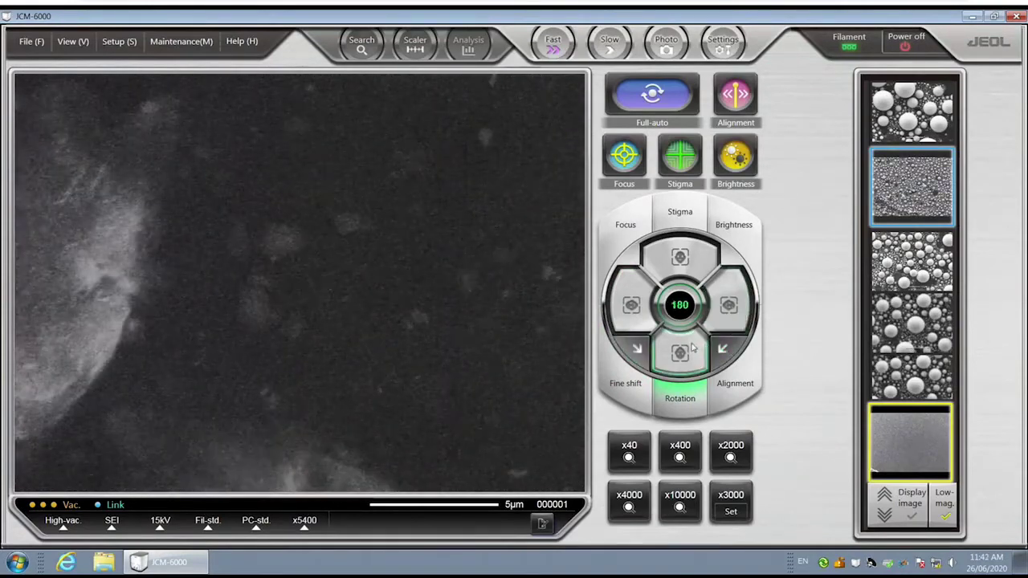
# Return to x40 magnification and switch the filament off
pyautogui.click(629, 450)
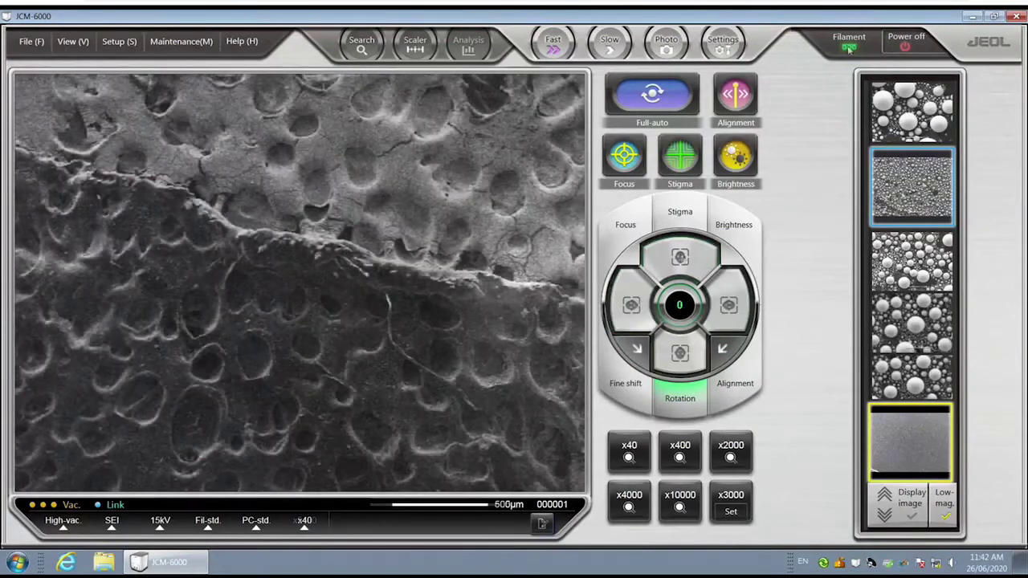
pyautogui.click(849, 45)
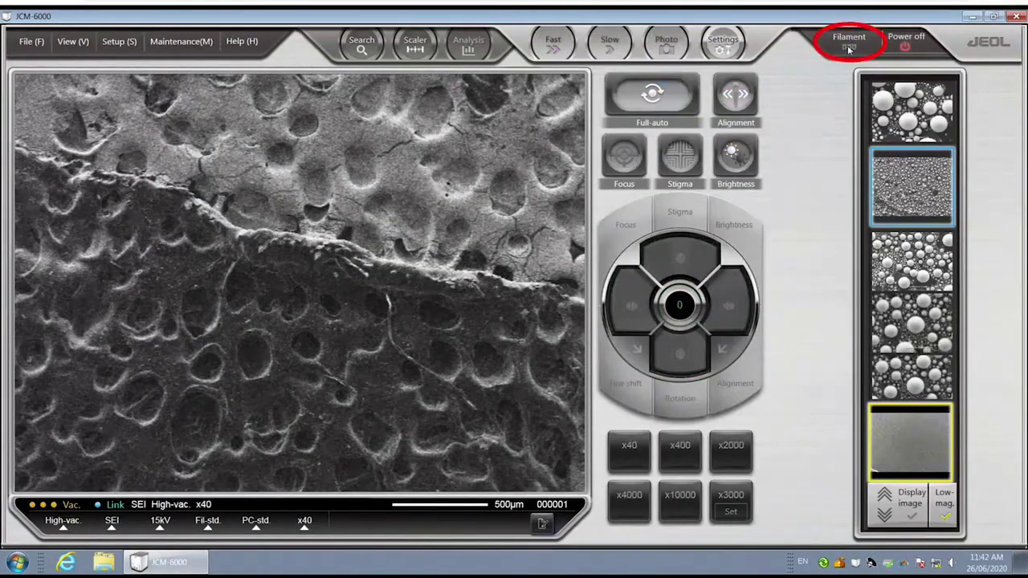